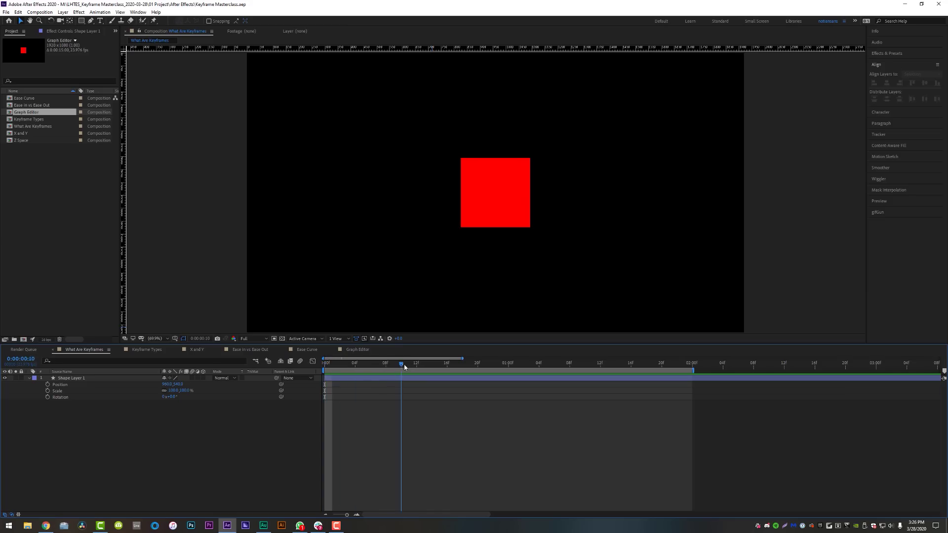
Select Shape Layer 1 at the first frame and reveal only its Scale property in the timeline
left_click_drag(402, 364, 325, 379)
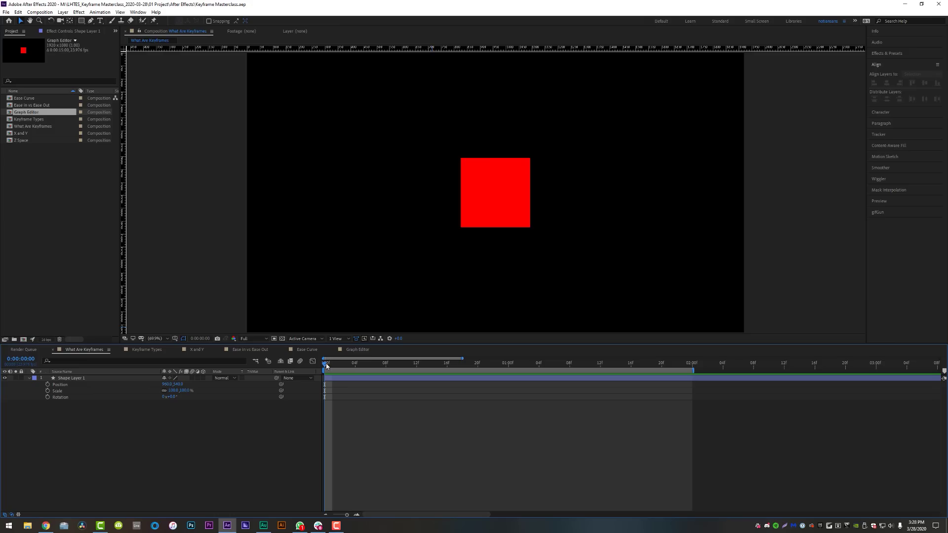
left_click_drag(353, 368, 324, 367)
left_click(74, 378)
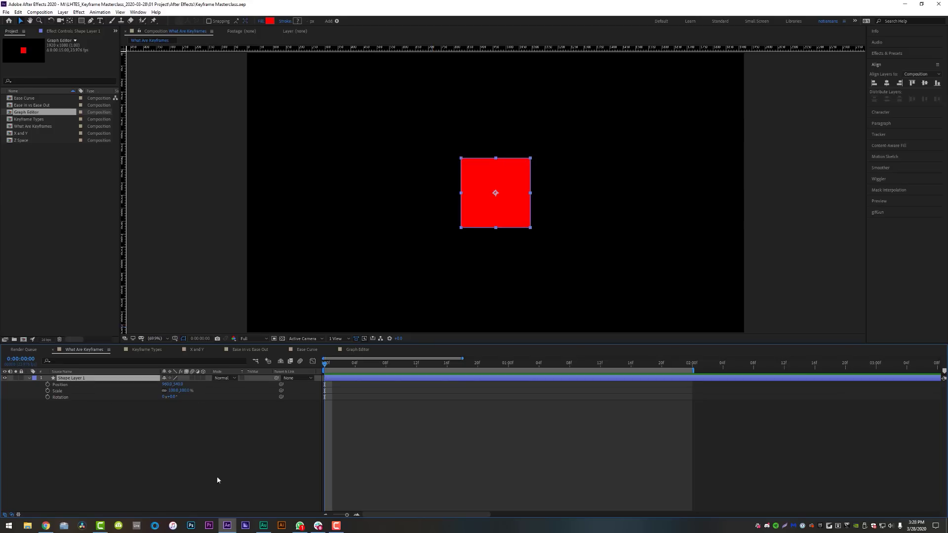
key("u")
key("s")
key("r")
key("r")
key("s")
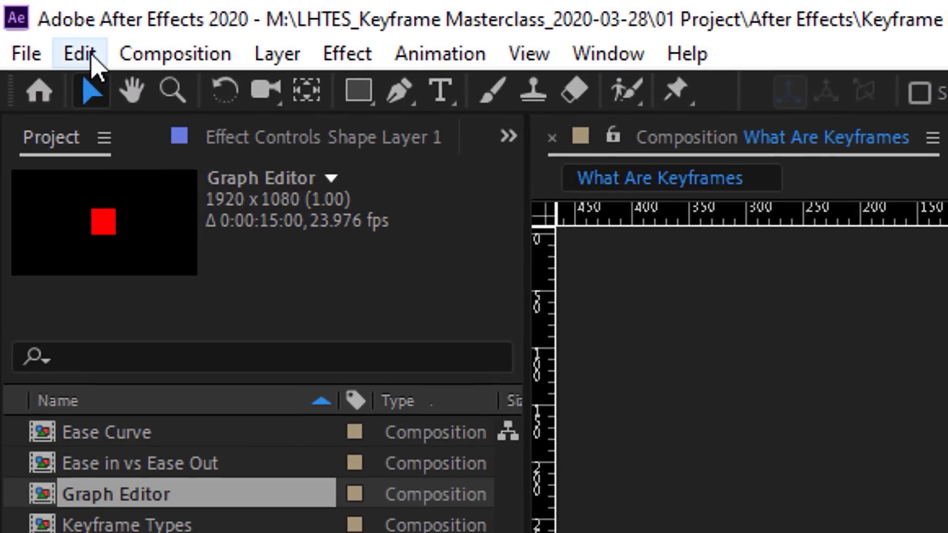
Look up the Add/Delete Scale Keyframe shortcut by searching the keyboard shortcuts for "scale key", and close the editor
left_click(91, 55)
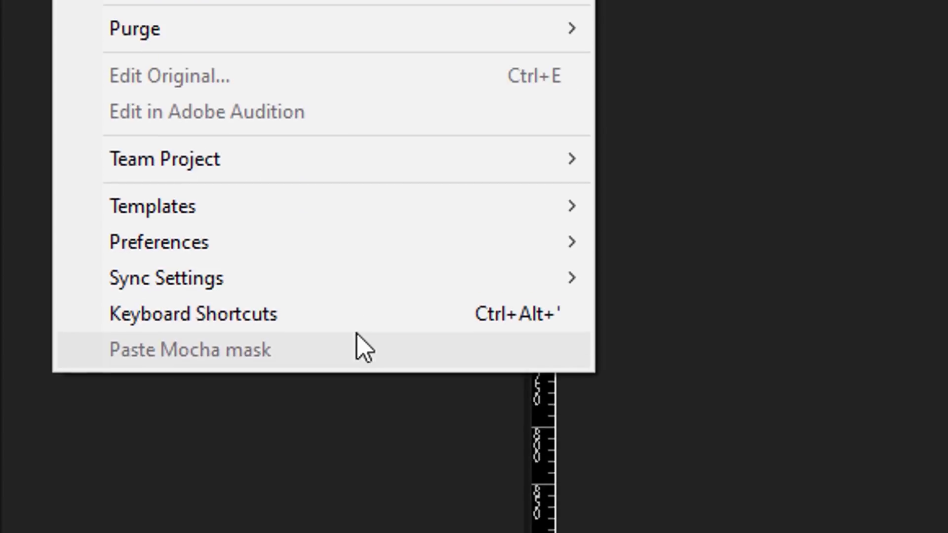
left_click(346, 314)
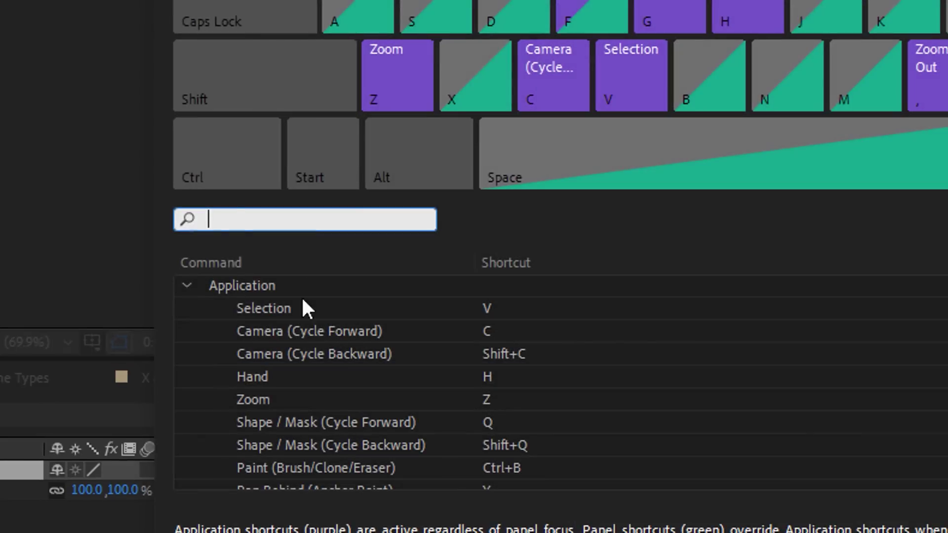
type("scale key")
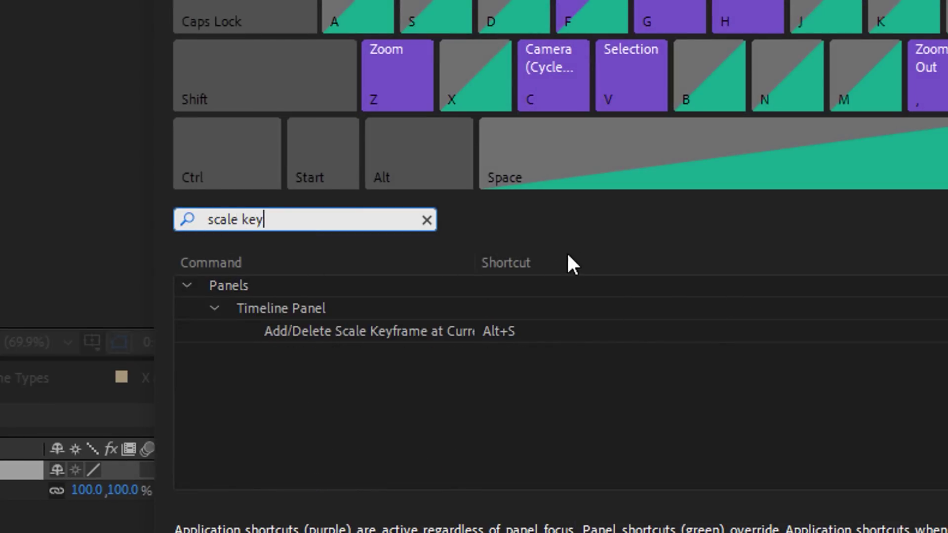
left_click(501, 328)
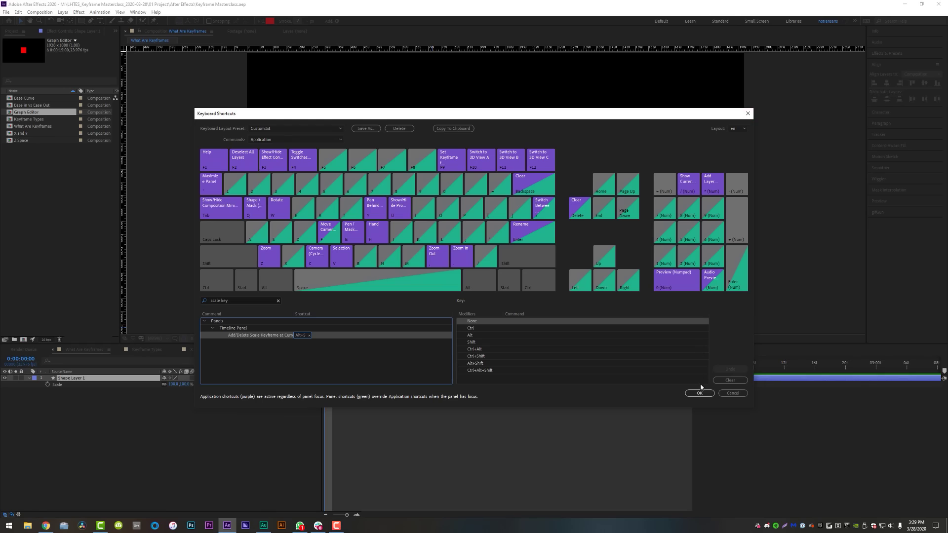
left_click(699, 394)
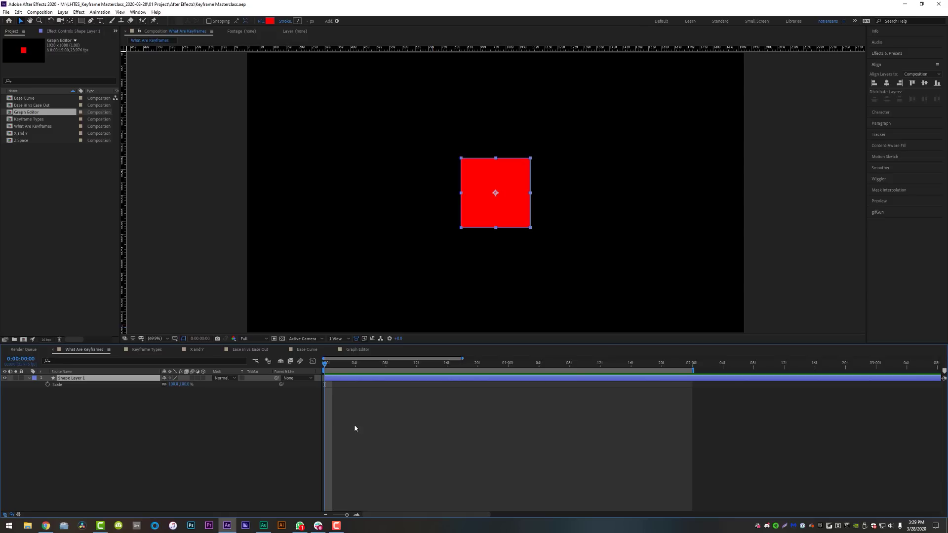
Animate Shape Layer 1's Scale from a keyframe at the first frame to about 191% at one second, and preview it
left_click(356, 428)
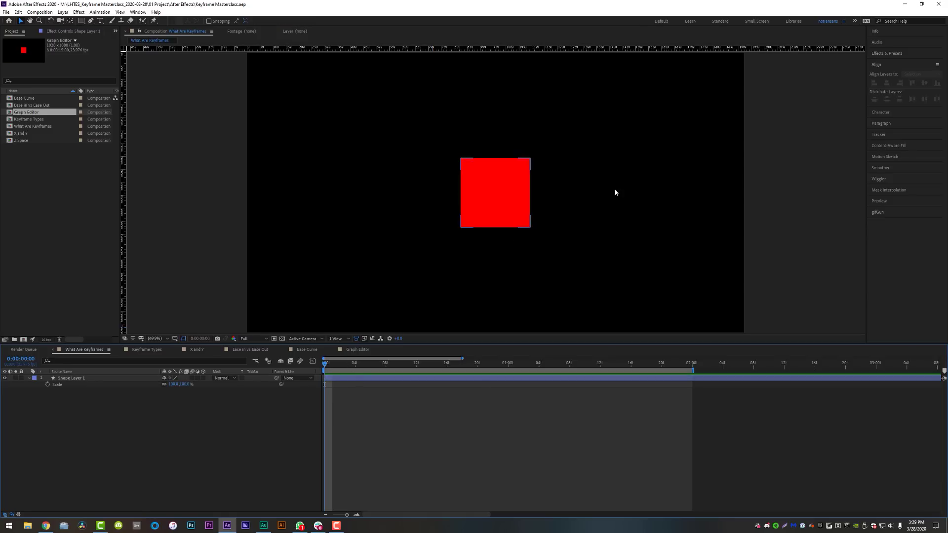
left_click(362, 381)
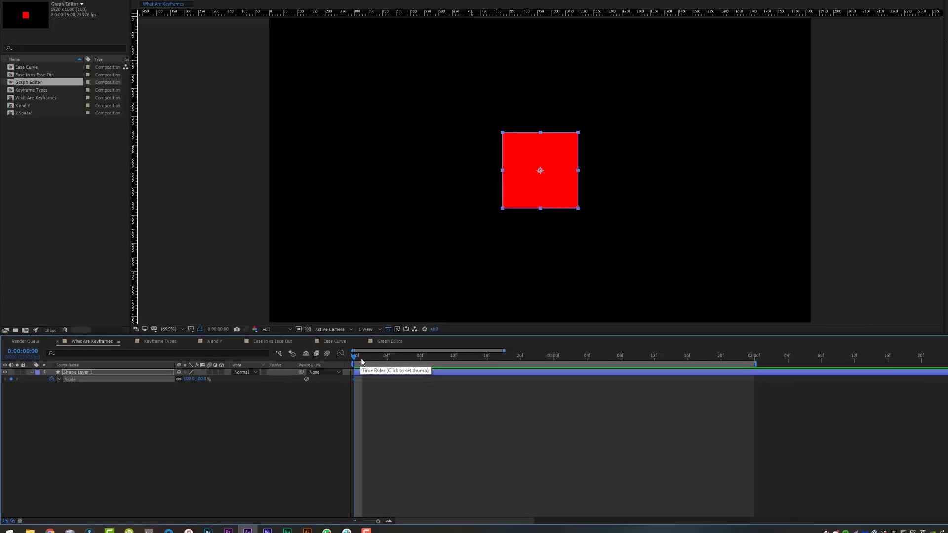
left_click_drag(849, 236, 502, 375)
key("Page_Down")
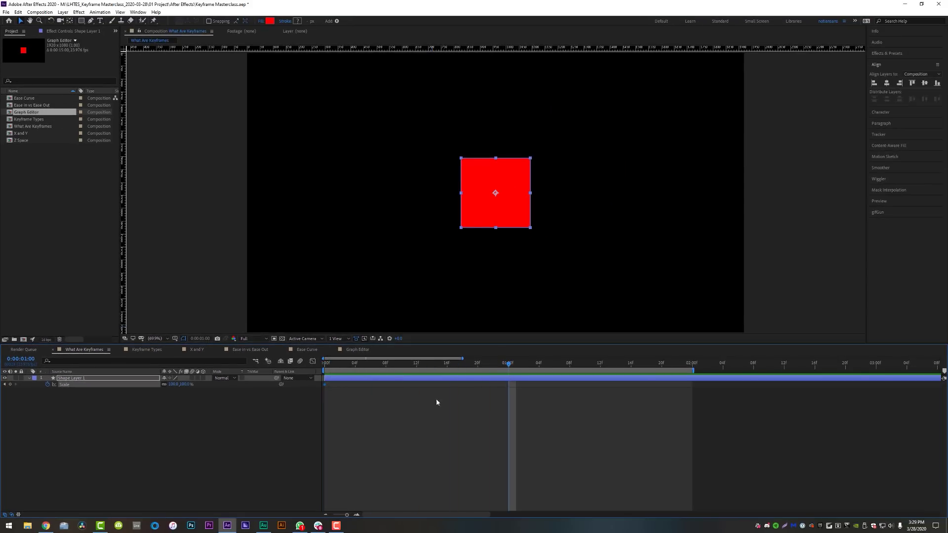
left_click_drag(173, 385, 211, 388)
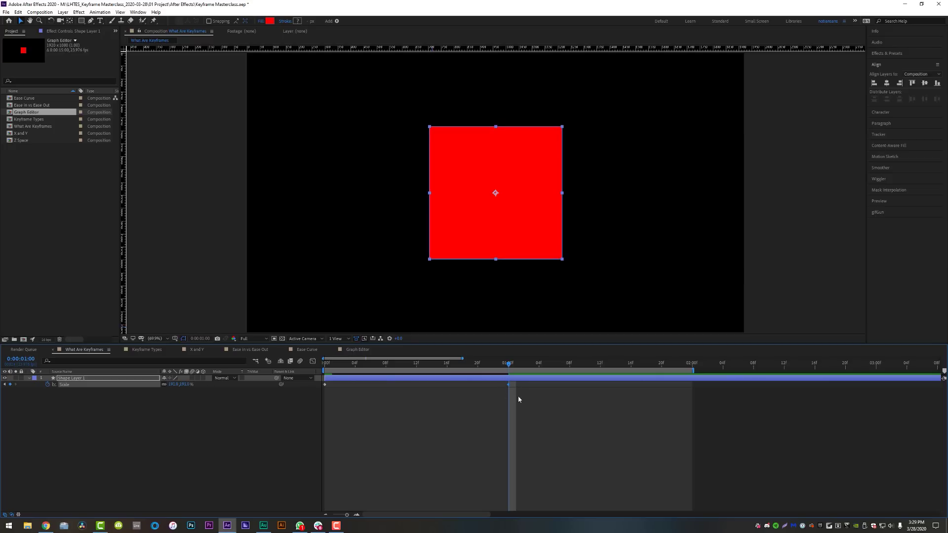
key("Home")
key("space")
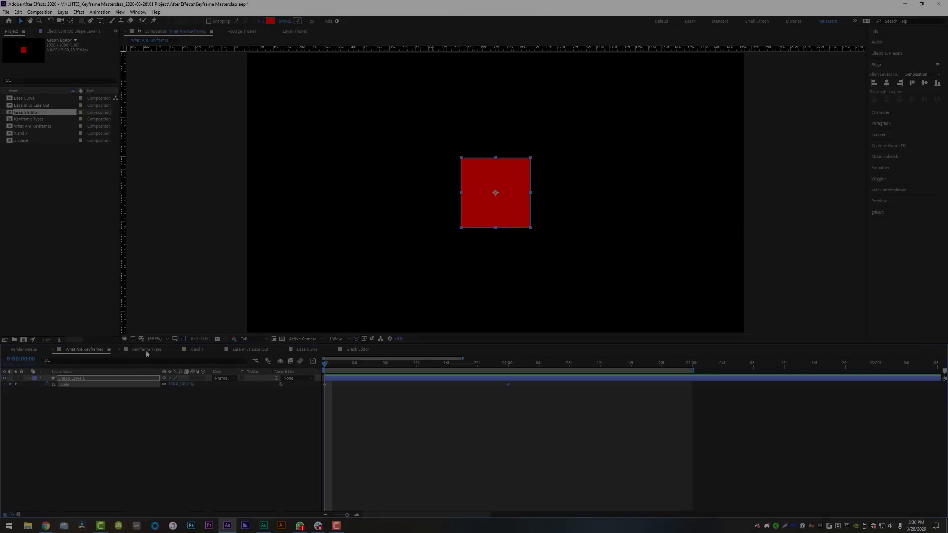
Open the Keyframe Types composition and return to its first frame to review the Linear, Bezier and Hold examples
left_click(146, 350)
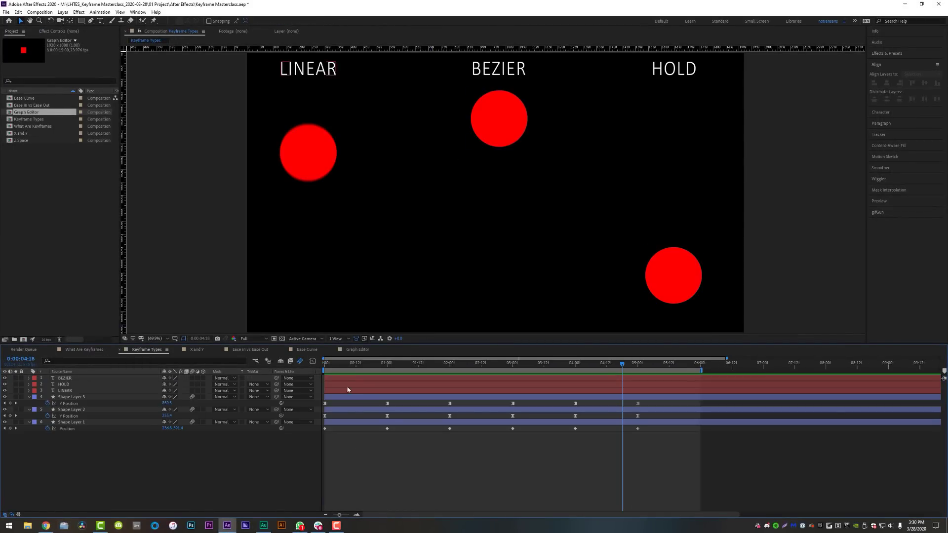
left_click(326, 364)
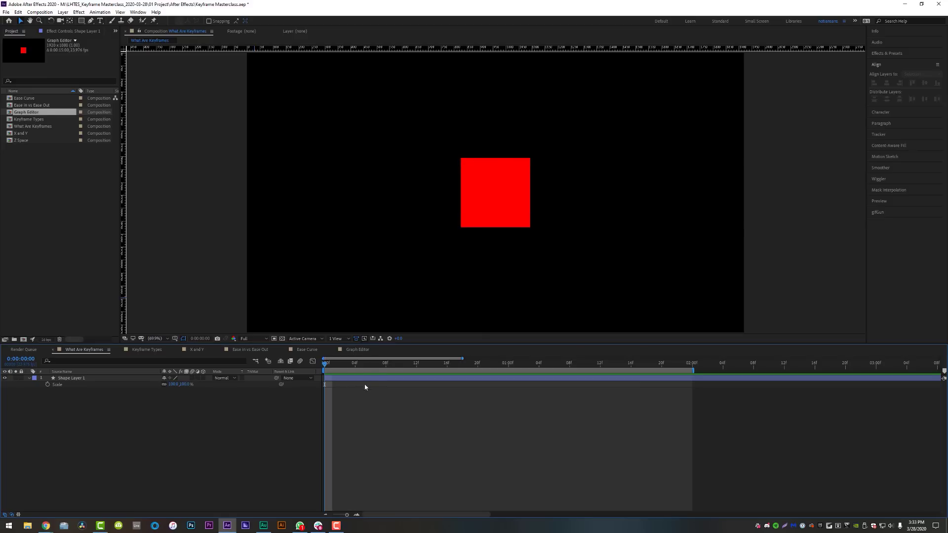
Add Scale, Rotation and Position keyframes to Shape Layer 1 at 0:00:01:00 in the What Are Keyframes composition
left_click_drag(347, 368, 458, 374)
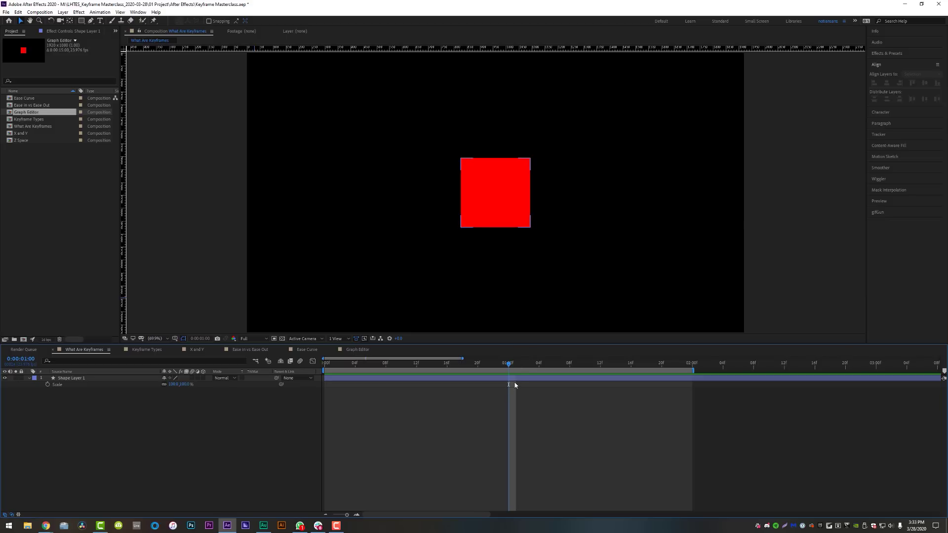
key("alt+shift+s")
key("alt+shift+r")
key("alt+shift+p")
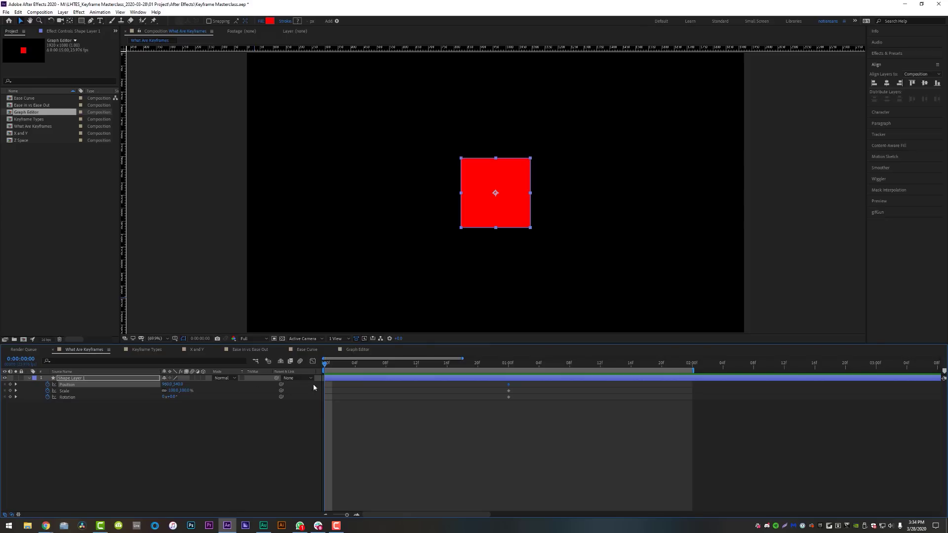
At the first frame, give Shape Layer 1 a negative rotation, 0% scale and a position farther left, about X 508
left_click_drag(177, 400, 165, 392)
left_click(172, 391)
type("0")
key("Return")
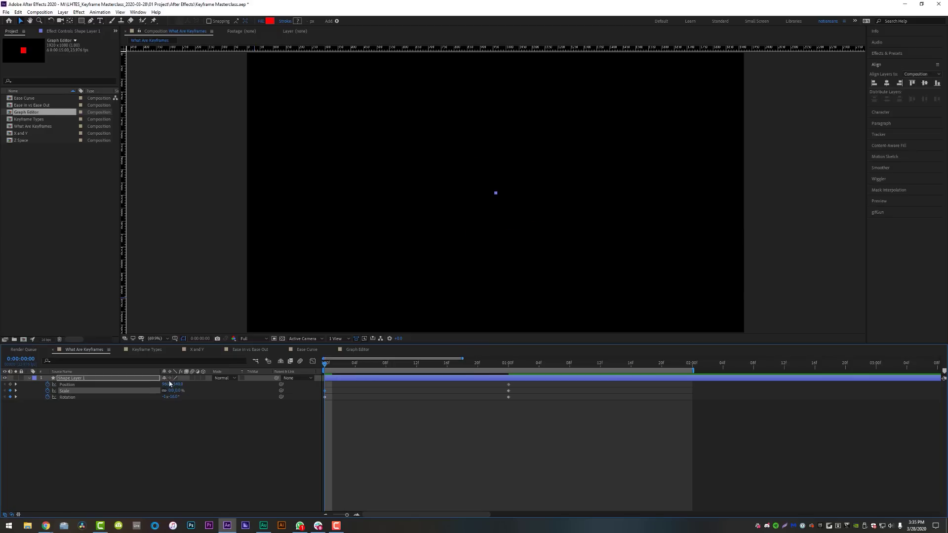
left_click_drag(166, 386, 93, 381)
left_click_drag(0, 385, 0, 385)
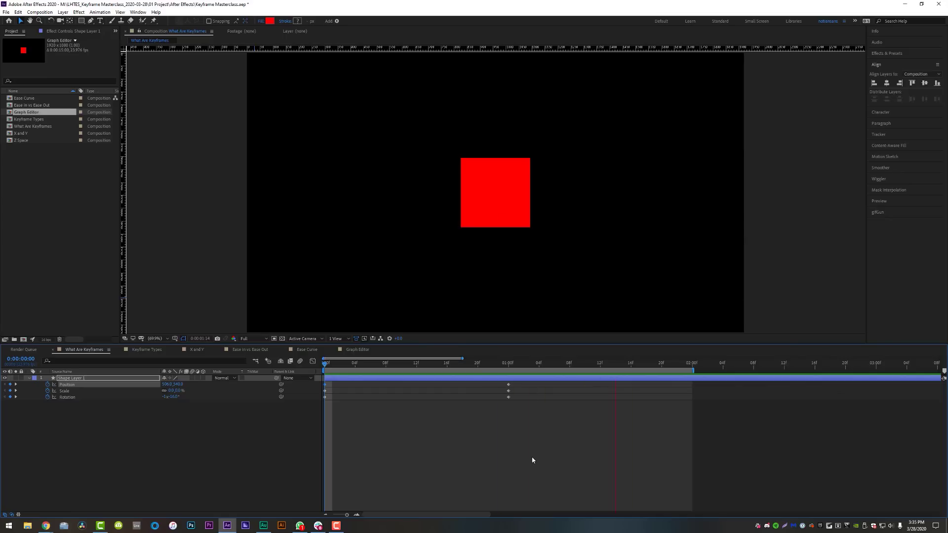
Move the square's starting position to the right side of the frame and preview the animation
key("space")
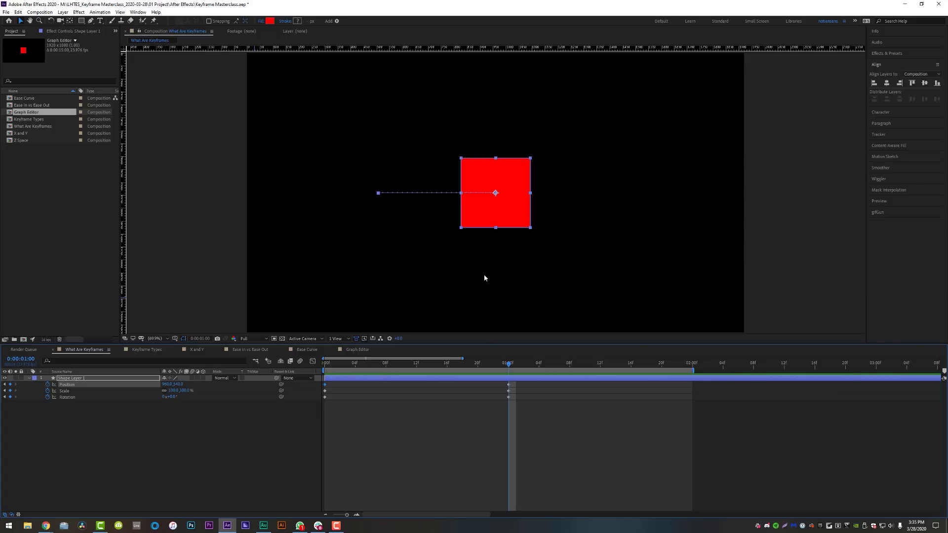
left_click_drag(391, 367, 575, 391)
key("space")
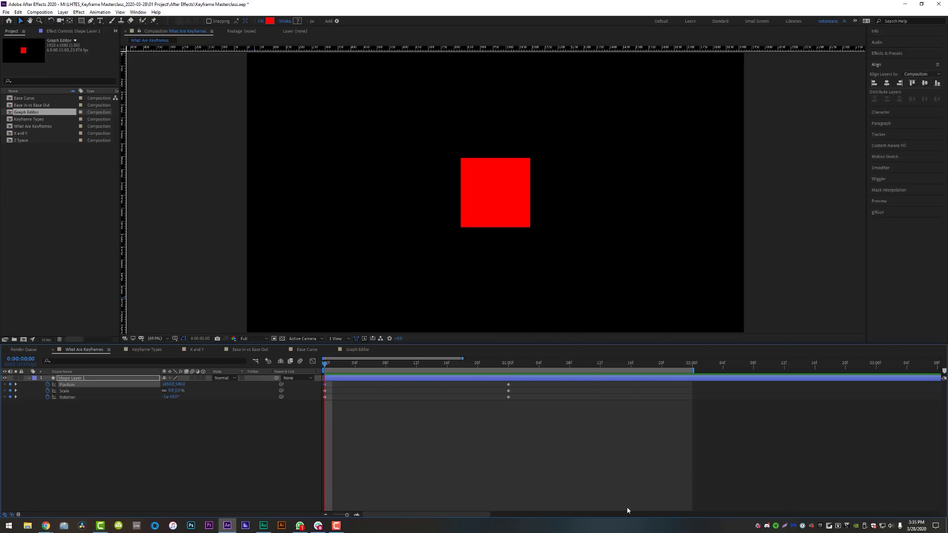
left_click_drag(525, 416, 504, 388)
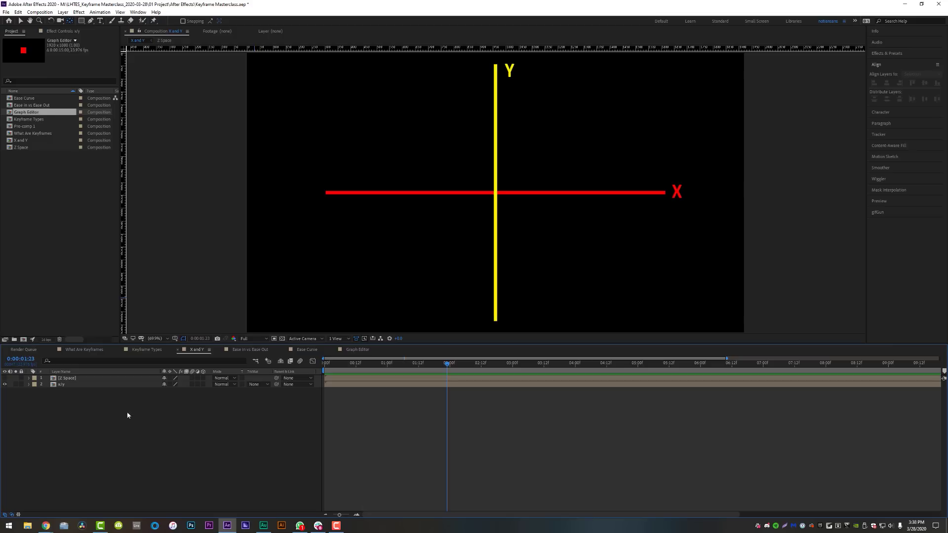
Show the Z Space layer in the X and Y composition
left_click(5, 379)
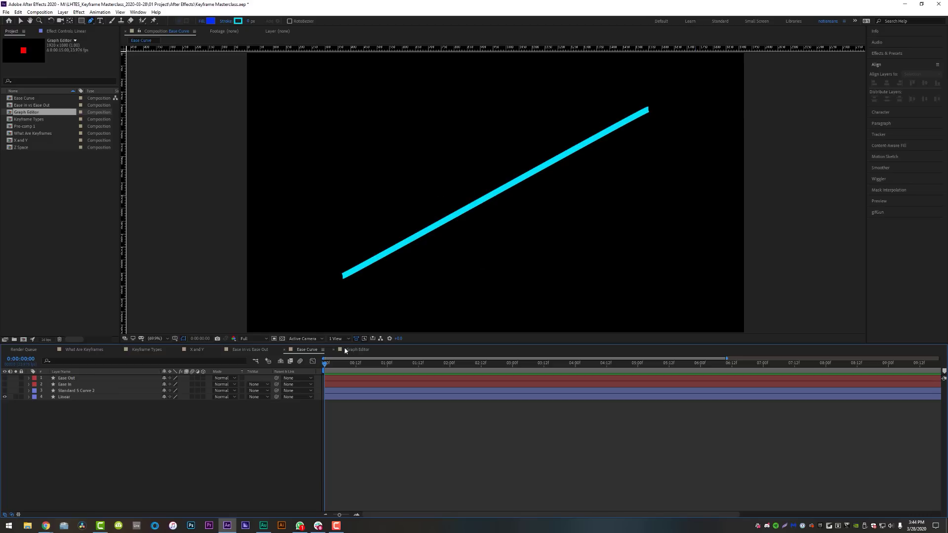
In the Ease Curve composition, show Standard S Curve 2 in place of Linear, and toggle the Ease In curve on and off
left_click(5, 391)
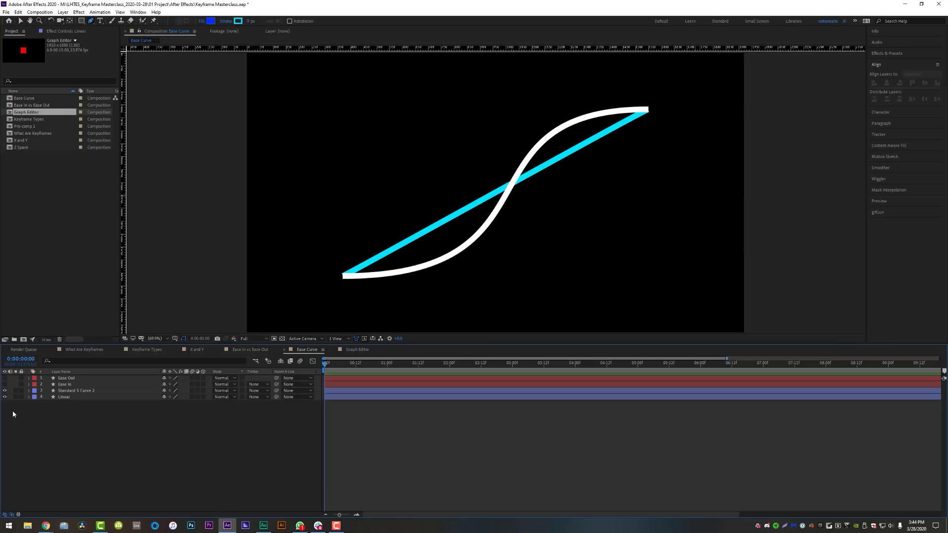
left_click(5, 397)
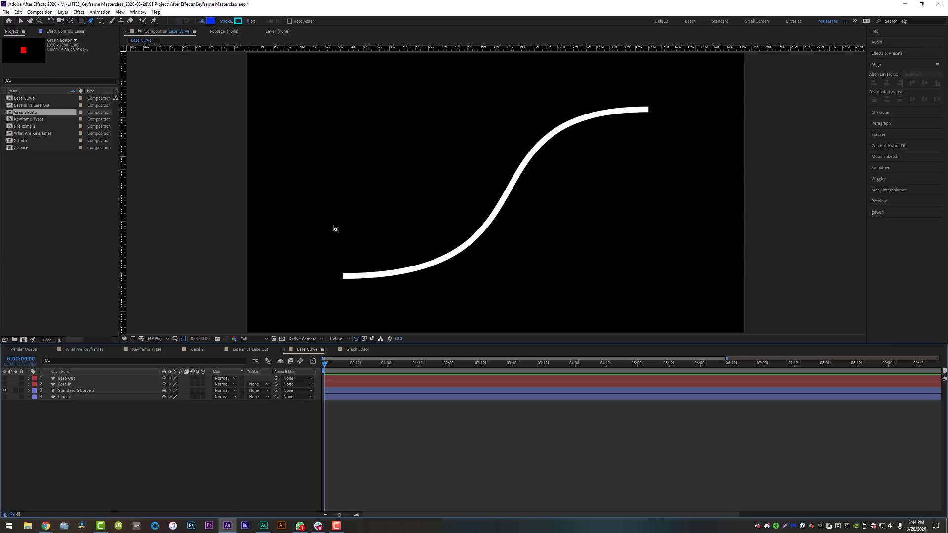
left_click(5, 384)
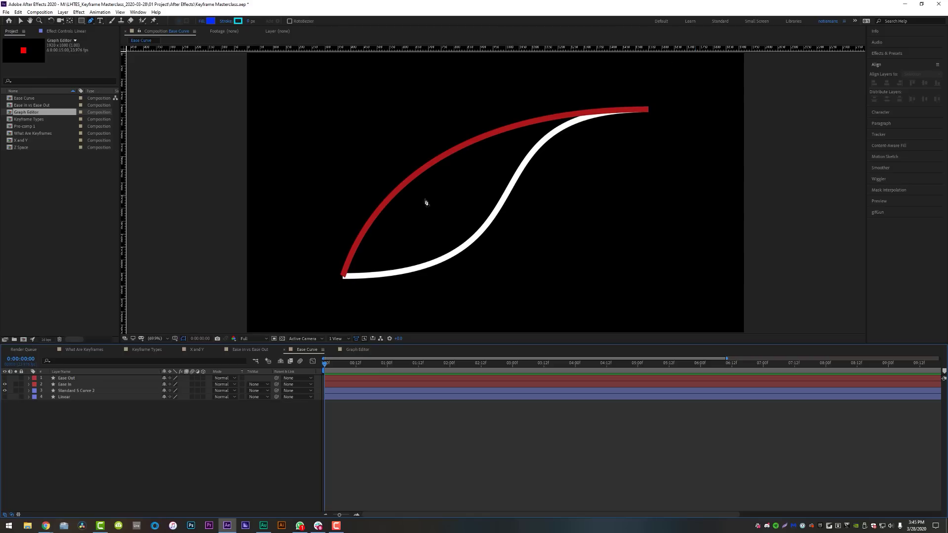
left_click(5, 383)
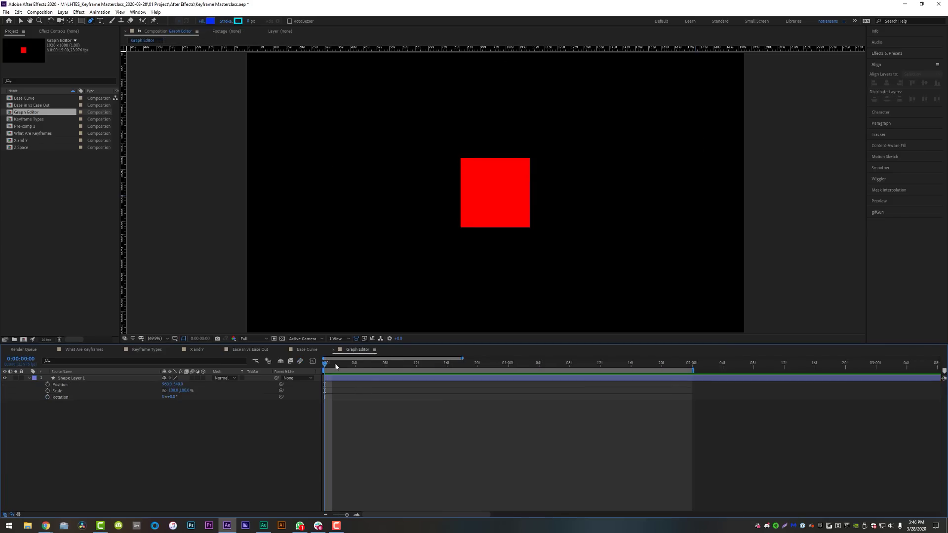
Add a Position keyframe to Shape Layer 1 at 0:00:01:00 in the Graph Editor composition
mouse_move(336, 367)
left_mouse_down()
mouse_move(354, 365)
mouse_move(333, 365)
left_mouse_up()
key("v")
left_click_drag(509, 366, 509, 388)
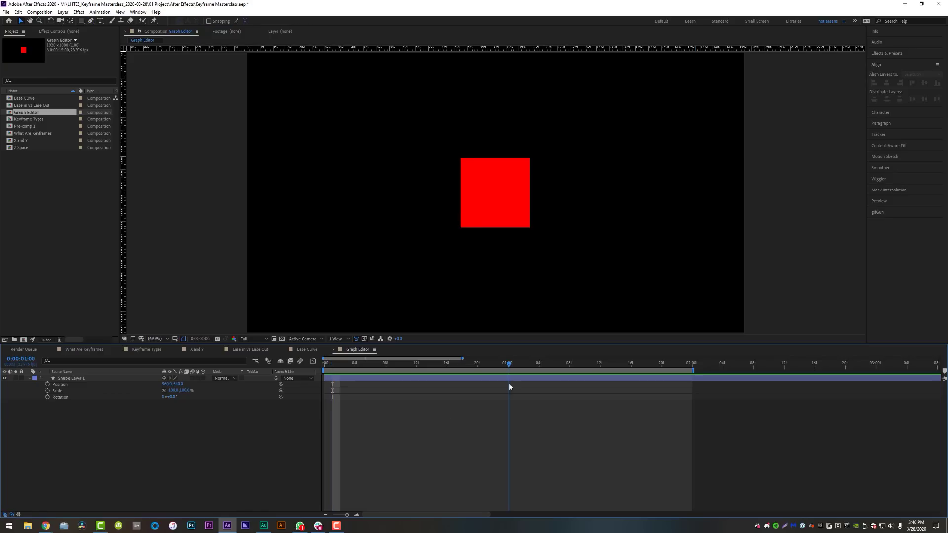
left_click(496, 195)
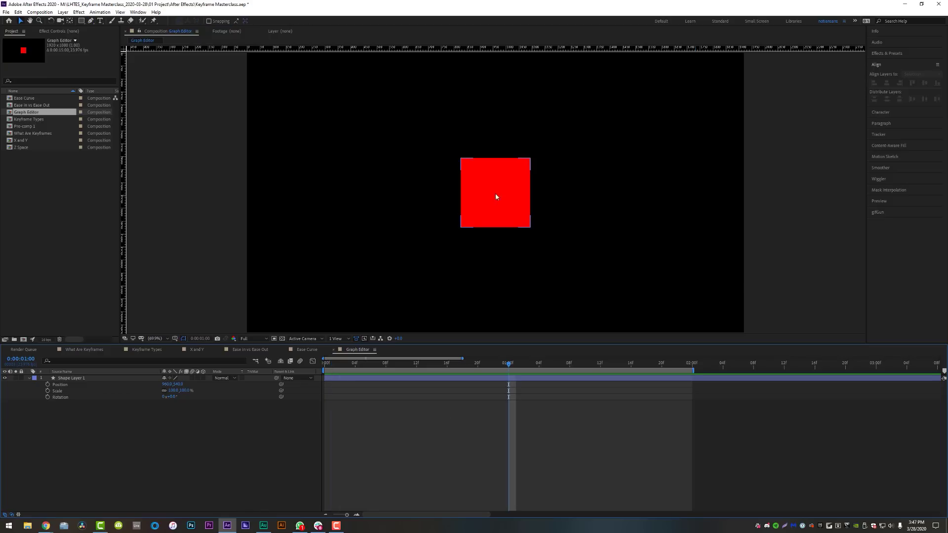
left_click(526, 379)
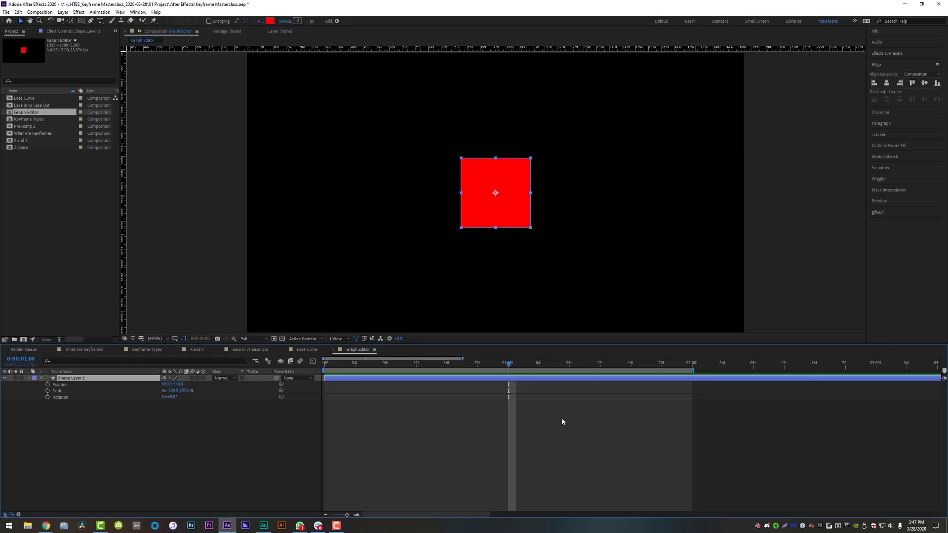
key("alt+shift+p")
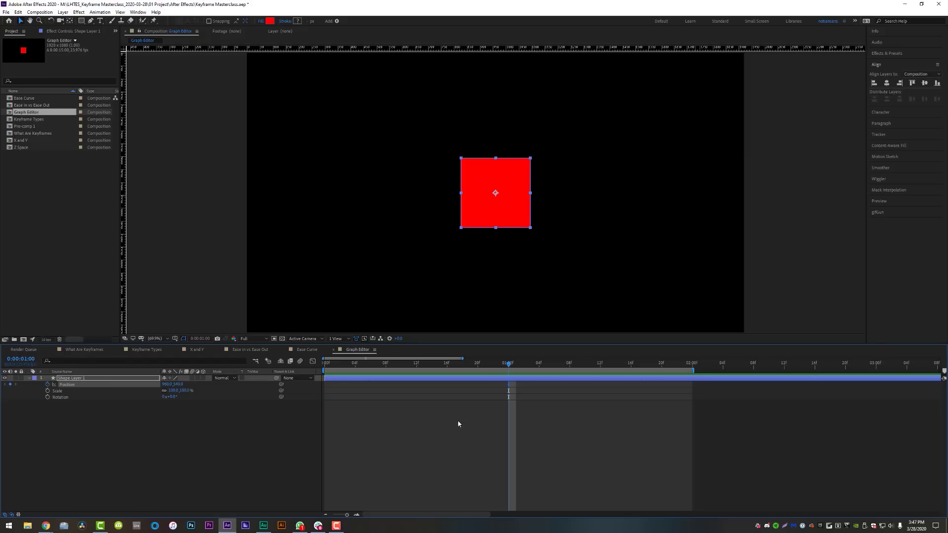
At the first frame, move the square left to about 154, 540 and preview the position animation
left_click_drag(398, 364, 316, 370)
left_click_drag(510, 218, 302, 219)
key("space")
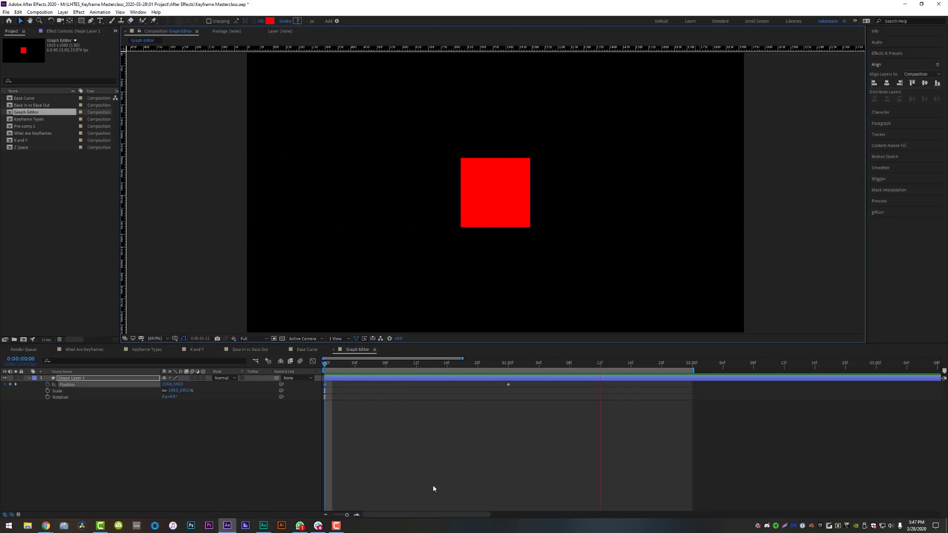
key("space")
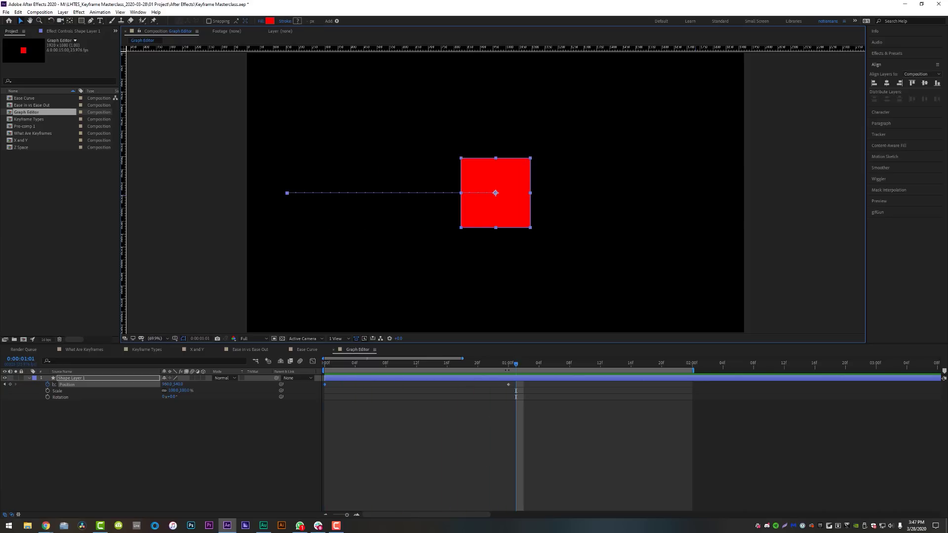
Separate the dimensions of Shape Layer 1's Position property into X Position and Y Position, and deselect the layer
left_click_drag(515, 365, 577, 364)
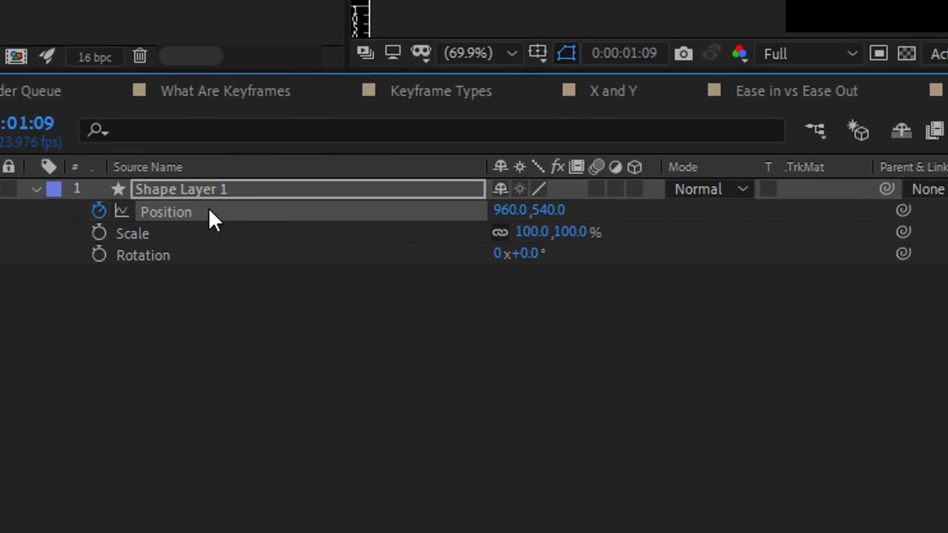
right_click(80, 383)
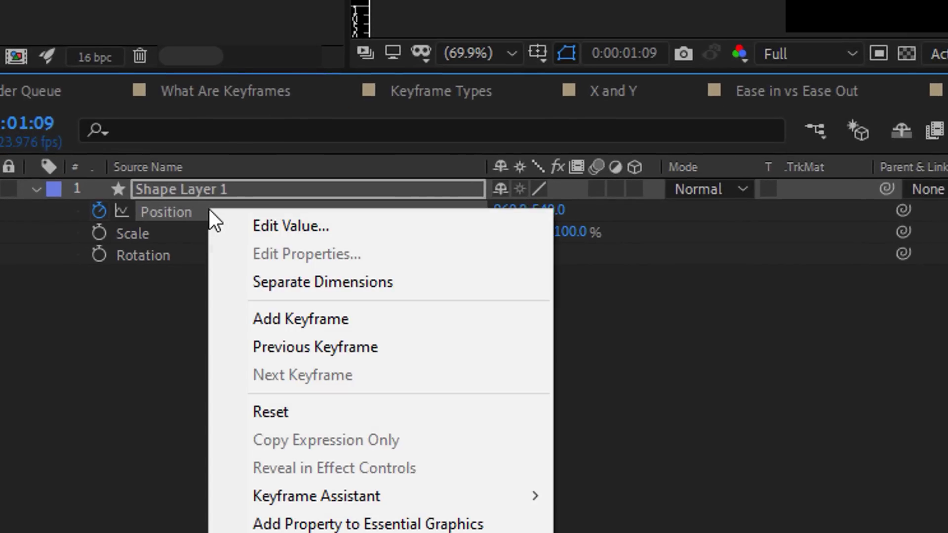
left_click(425, 286)
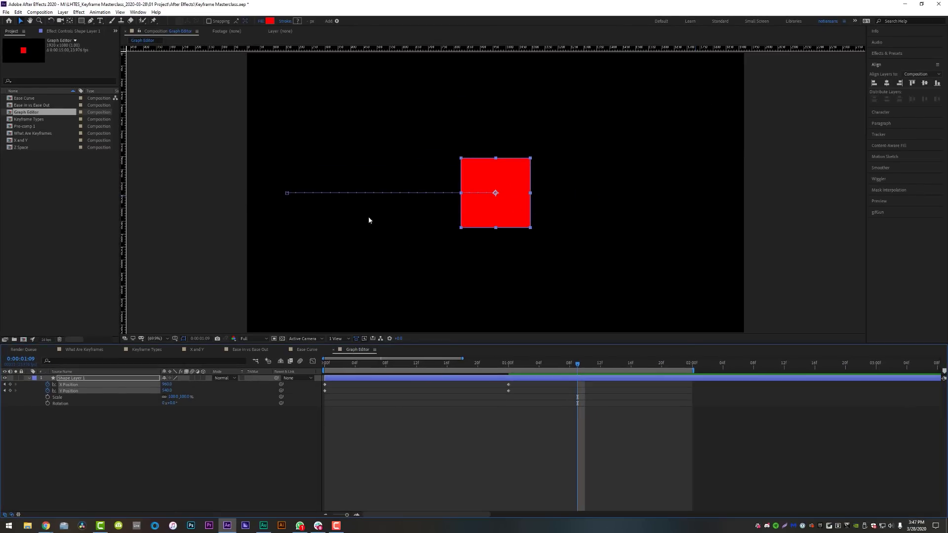
left_click(155, 463)
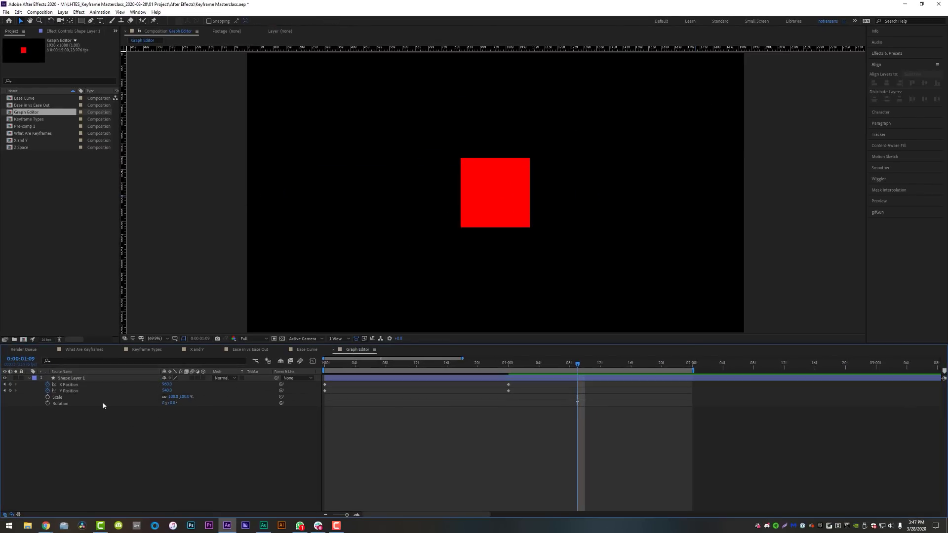
Apply Easy Ease to both X Position keyframes and show the X Position curve in the Graph Editor
left_click(73, 386)
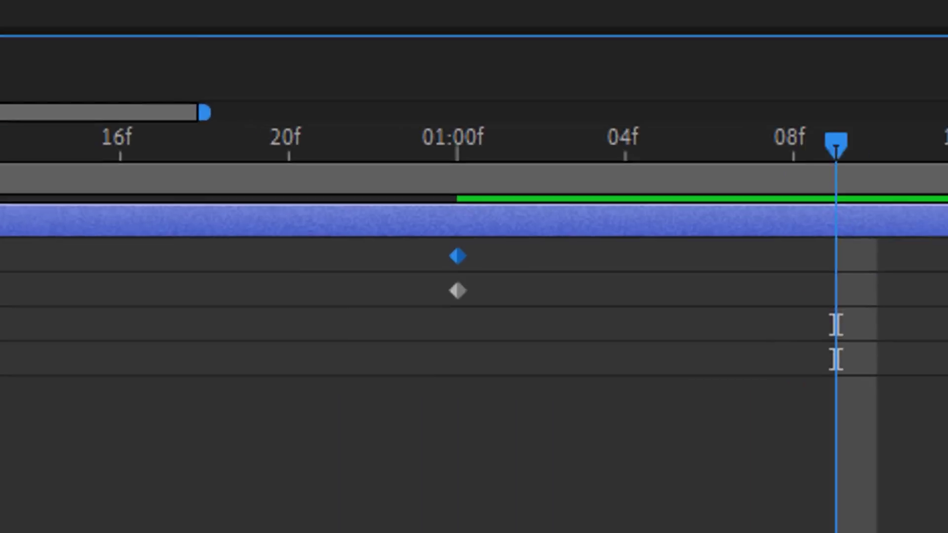
key("F9")
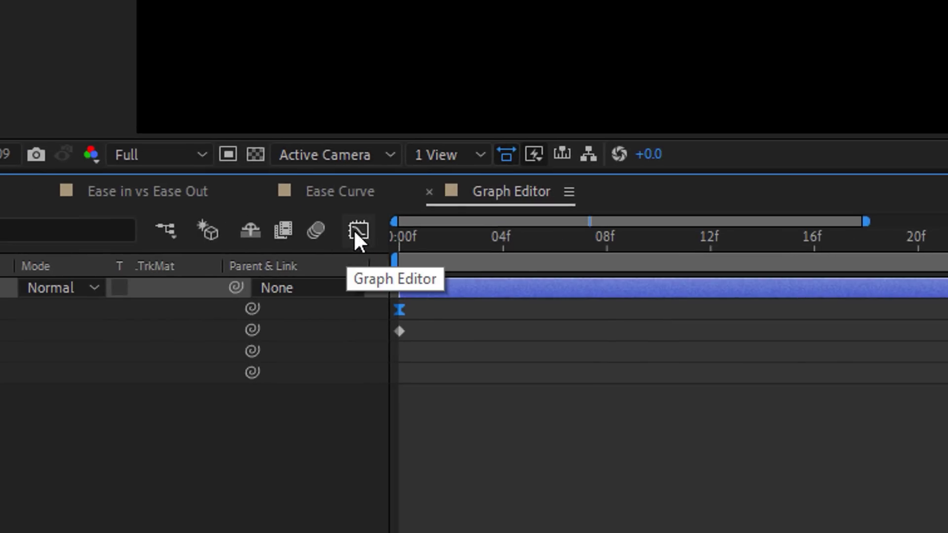
left_click(358, 231)
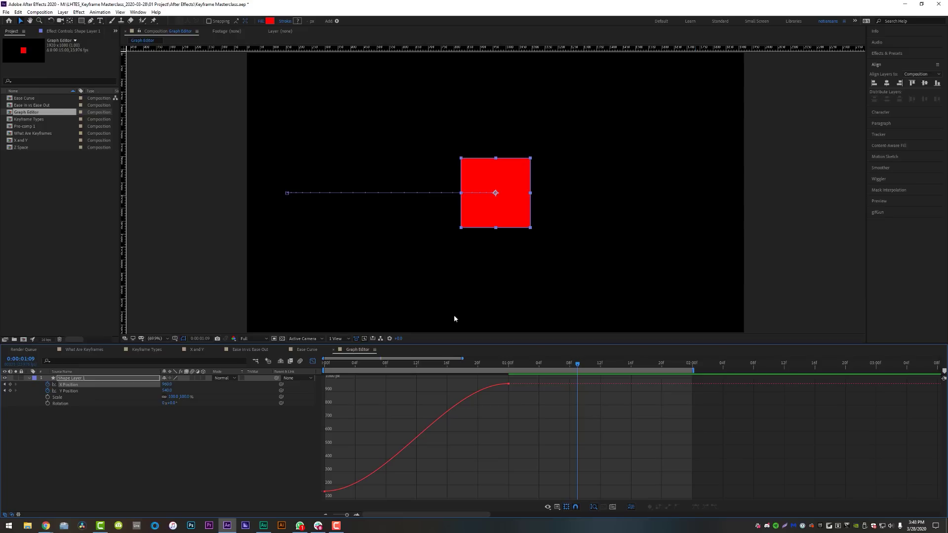
Collapse the first X Position keyframe's handle, extend the last keyframe's handle back to the first frame, and preview the fast-start, slow-end motion
left_click(339, 496)
left_click_drag(386, 493, 322, 494)
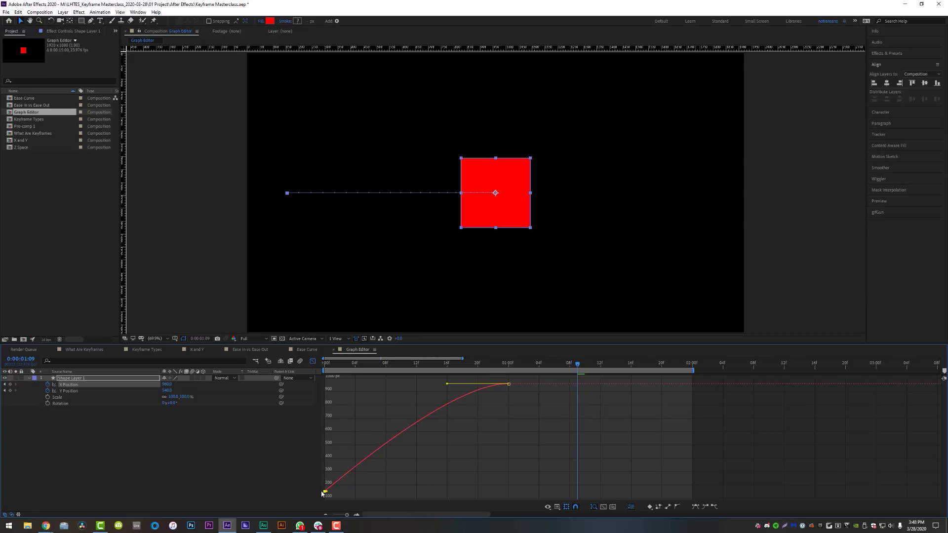
left_click_drag(447, 385, 290, 390)
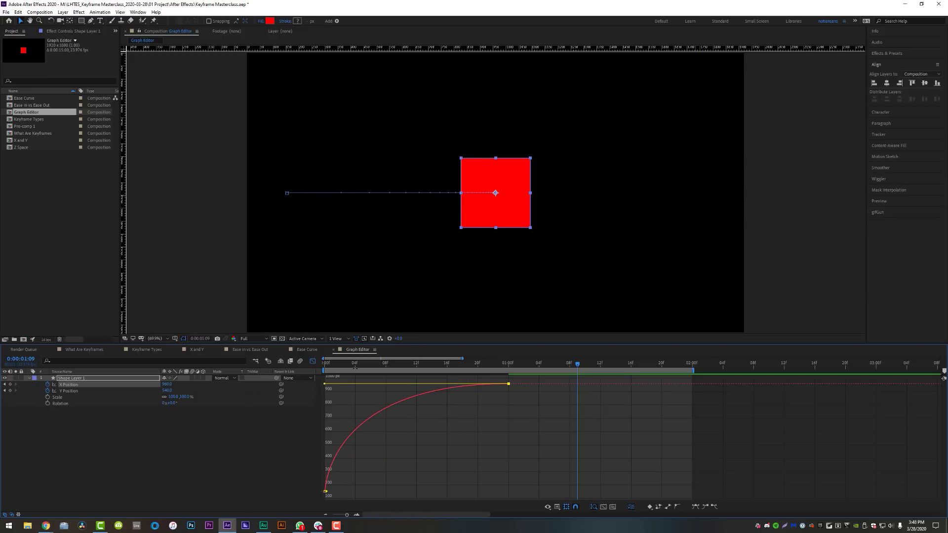
left_click_drag(357, 366, 258, 378)
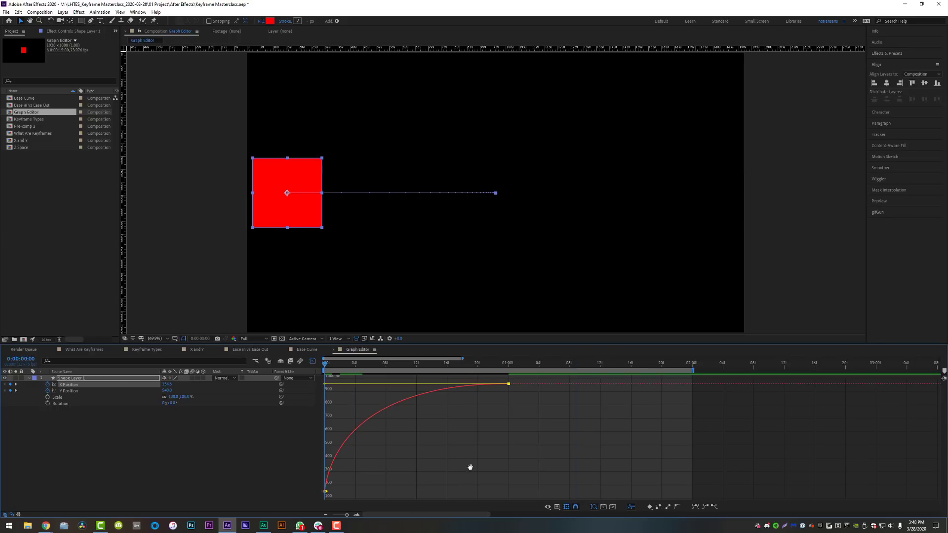
key("space")
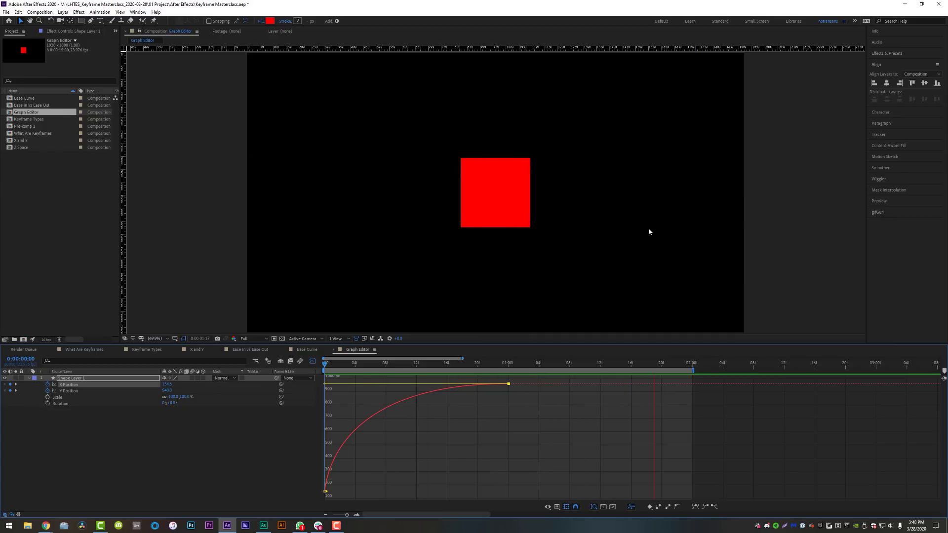
key("space")
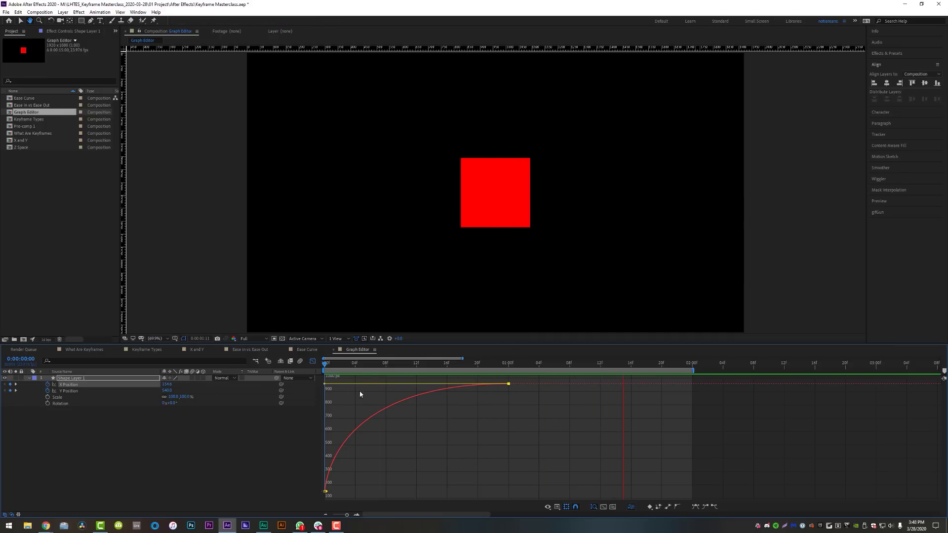
Collapse the last X Position keyframe's handle, extend the first keyframe's handle to 0:00:01:00, and preview the slow-start, fast-end motion
left_click_drag(325, 384, 509, 384)
left_click_drag(325, 492, 524, 497)
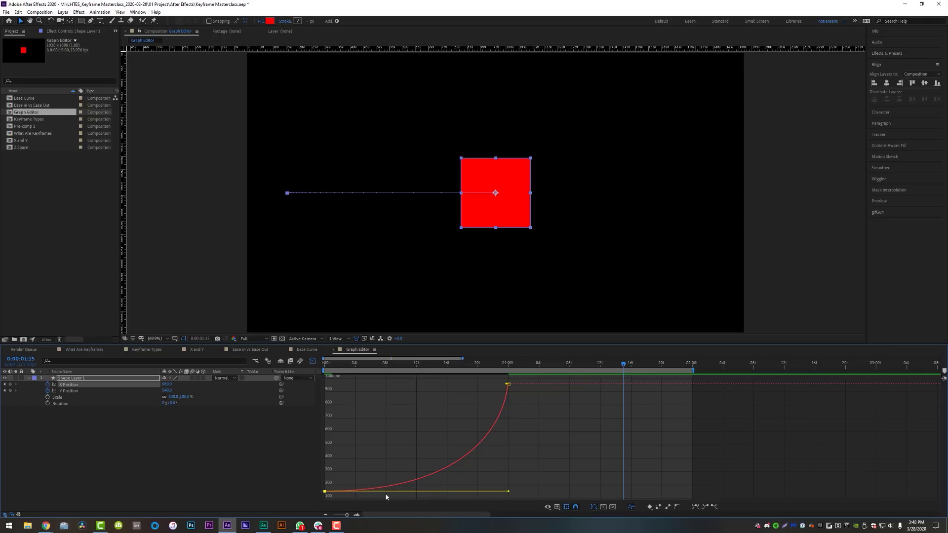
key("space")
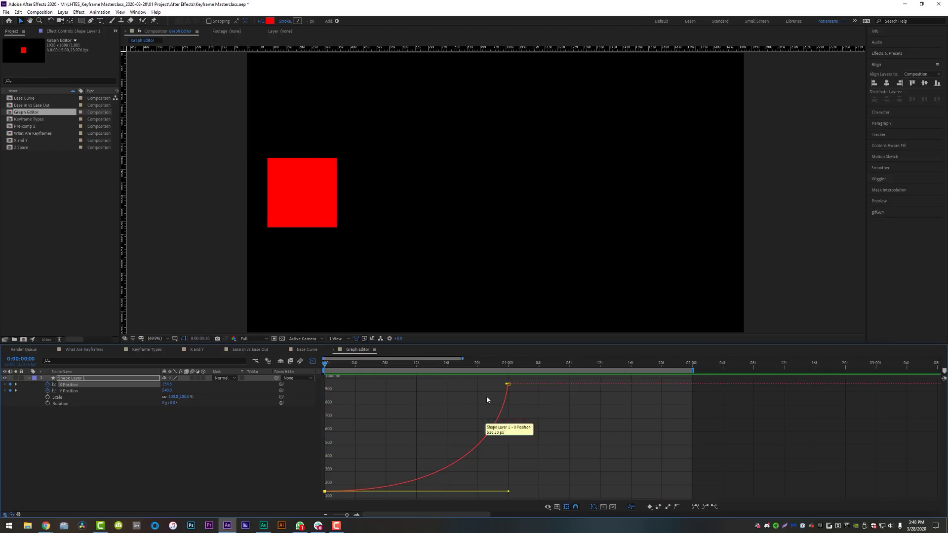
key("space")
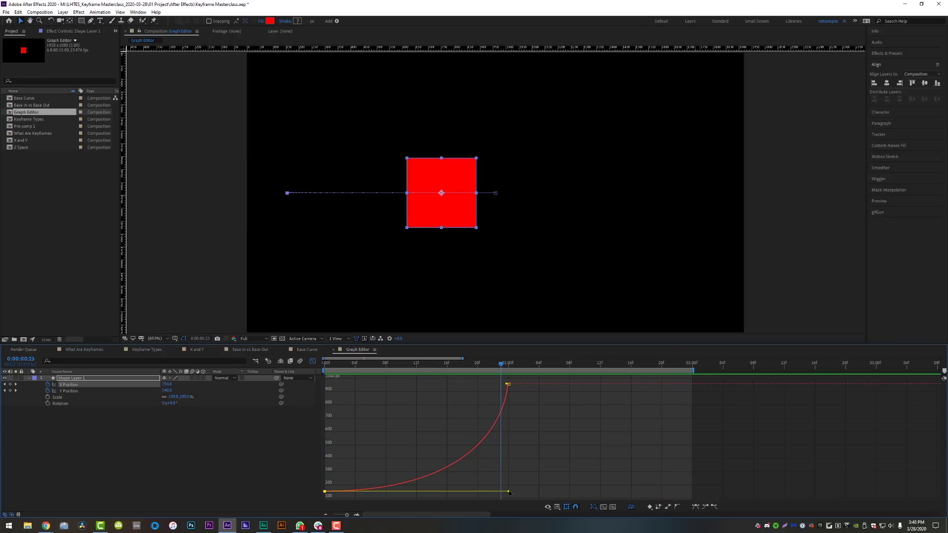
Shape X Position into an S curve with the first keyframe's handle ending near frame 13 and the last's near frame 11, and return to the start
left_click_drag(509, 493, 426, 492)
left_click_drag(481, 386, 408, 390)
key("Home")
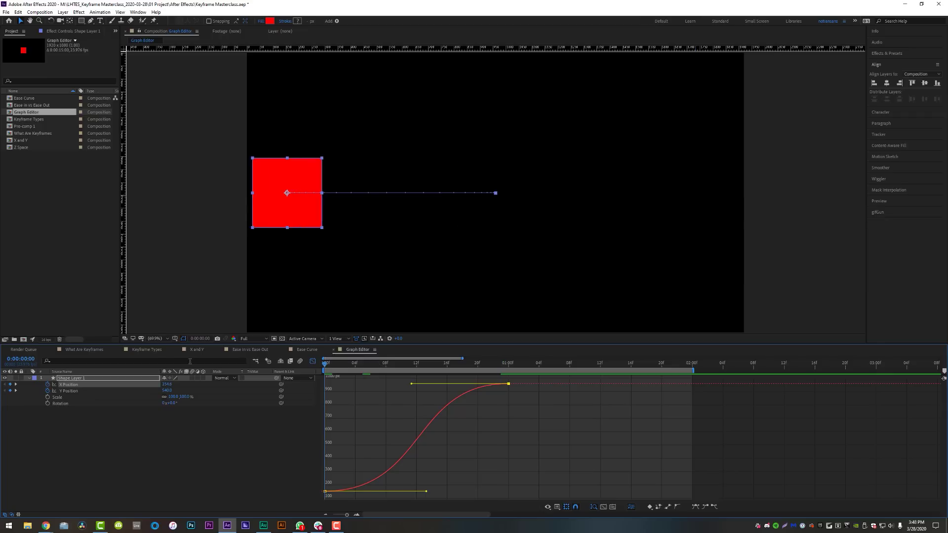